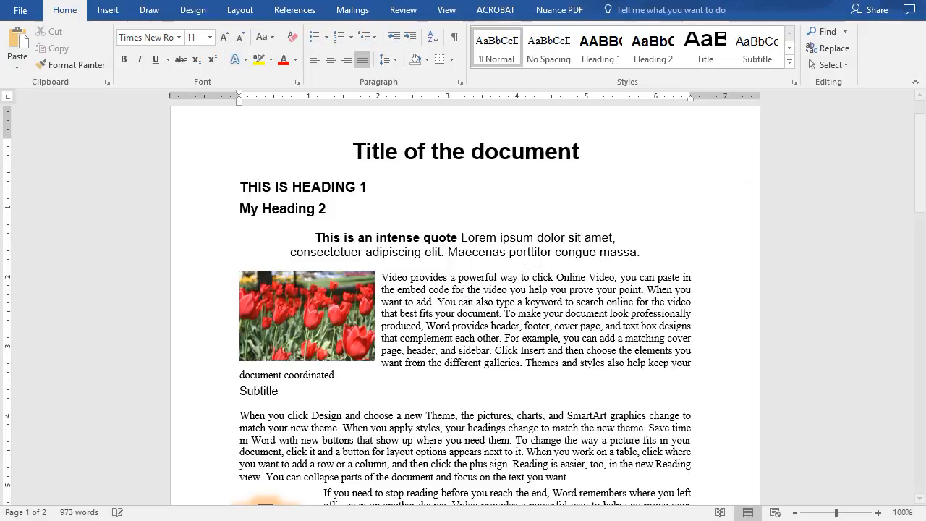
# - Toggle italic, bold and underline on and off for the word "powerful" in the paragraph beside the tulip picture
pyautogui.doubleClick(473, 277)
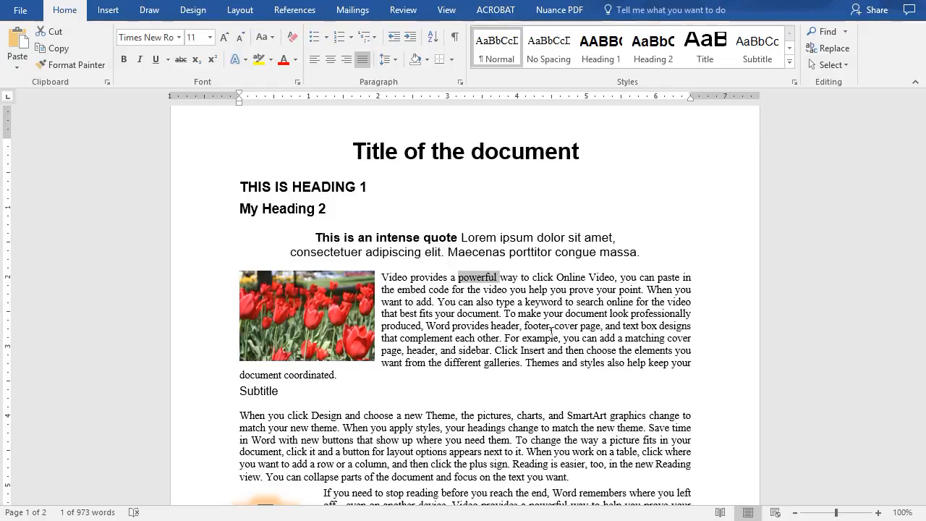
pyautogui.hotkey('ctrl', 'i')
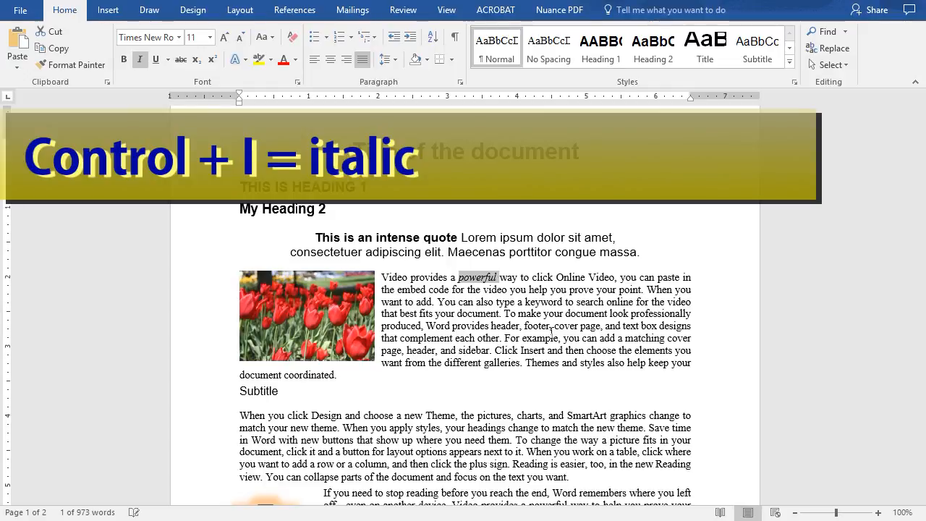
pyautogui.hotkey('ctrl', 'i')
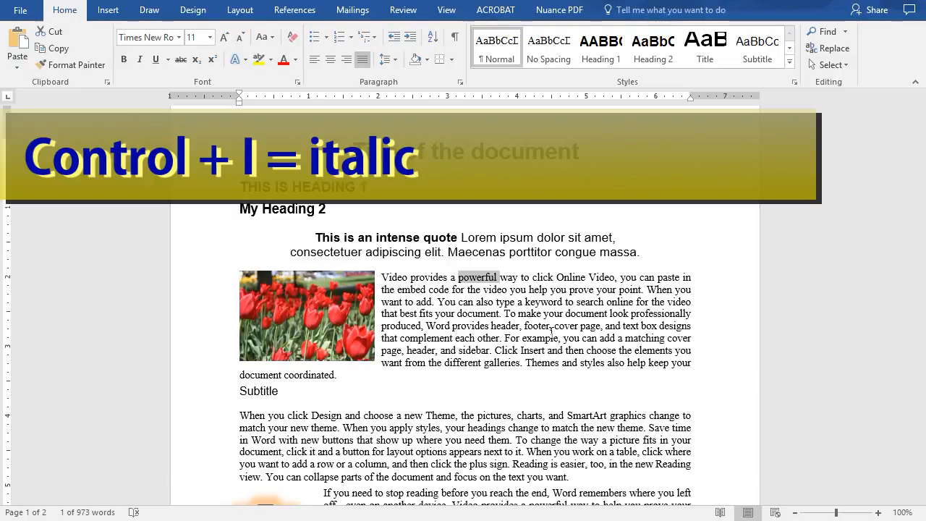
pyautogui.hotkey('ctrl', 'b')
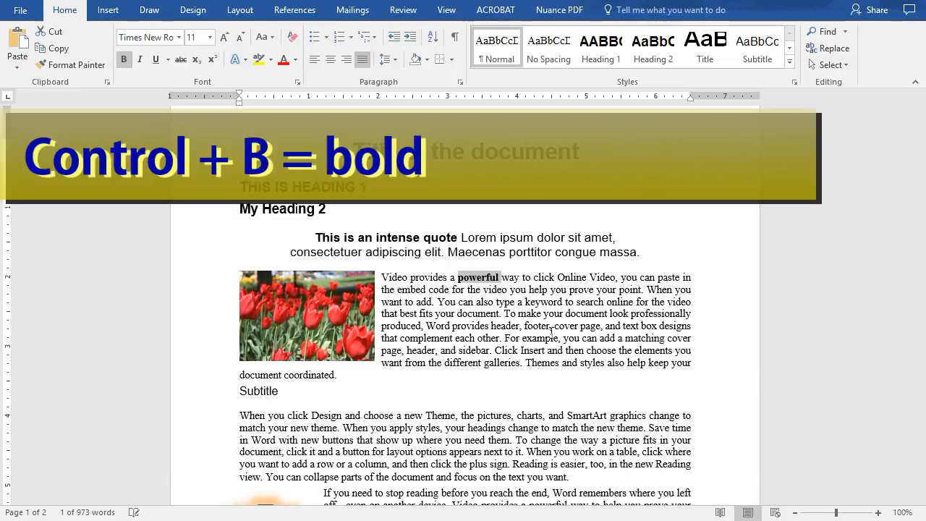
pyautogui.hotkey('ctrl', 'b')
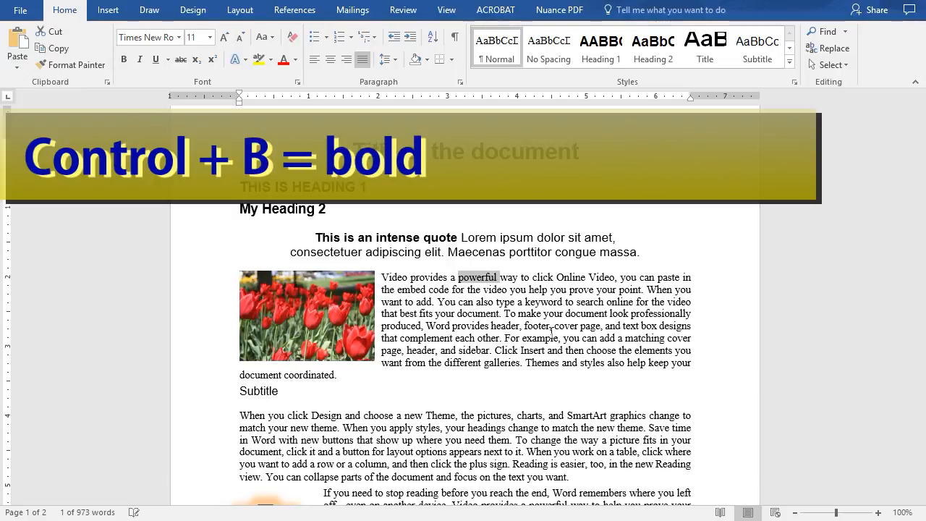
pyautogui.hotkey('ctrl', 'u')
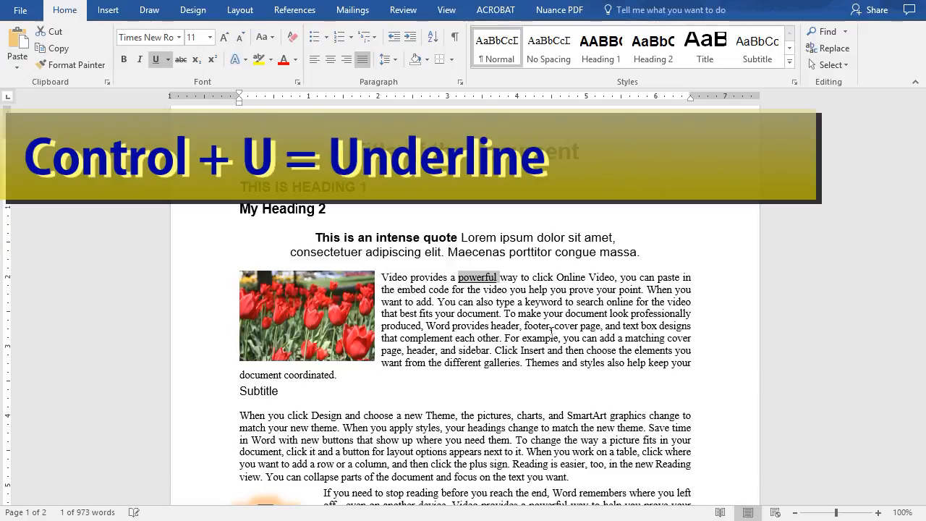
pyautogui.hotkey('ctrl', 'u')
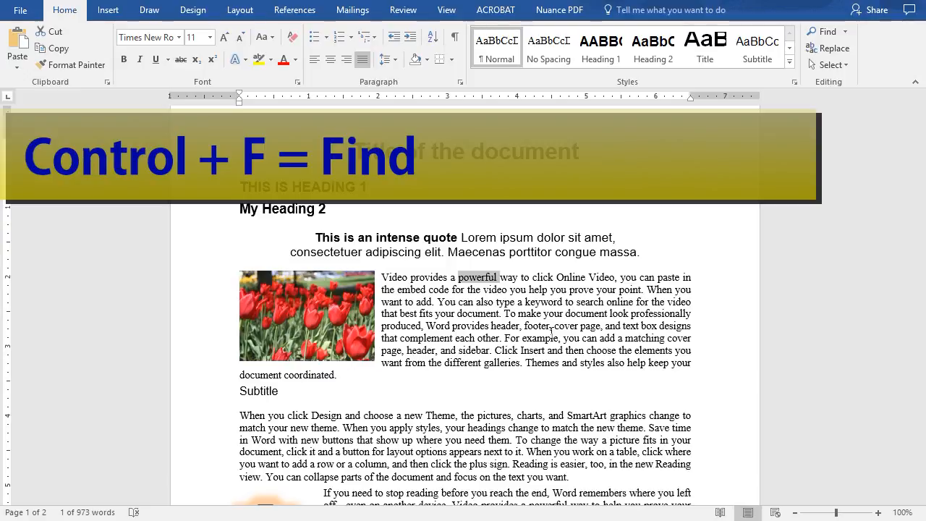
# - Search the document for "powerful", visit each match, return to the first one and close the search
pyautogui.hotkey('ctrl', 'f')
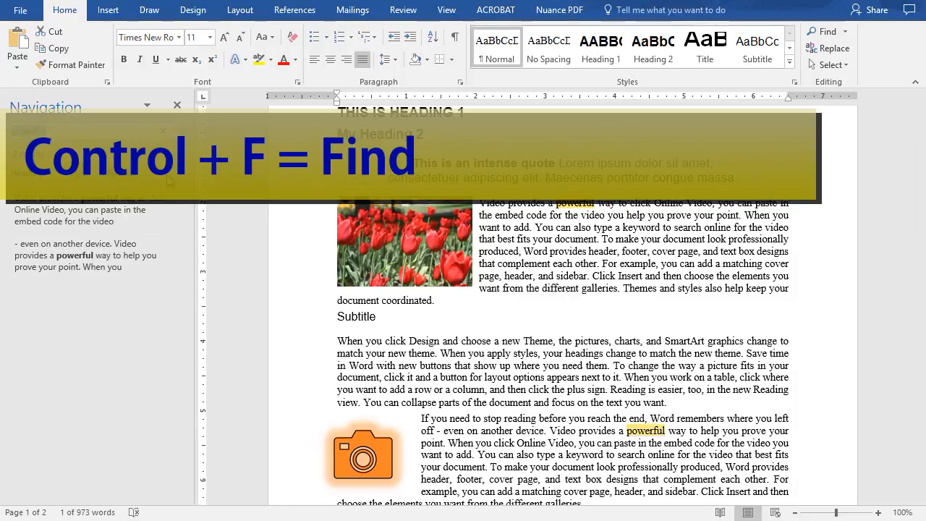
pyautogui.click(116, 217)
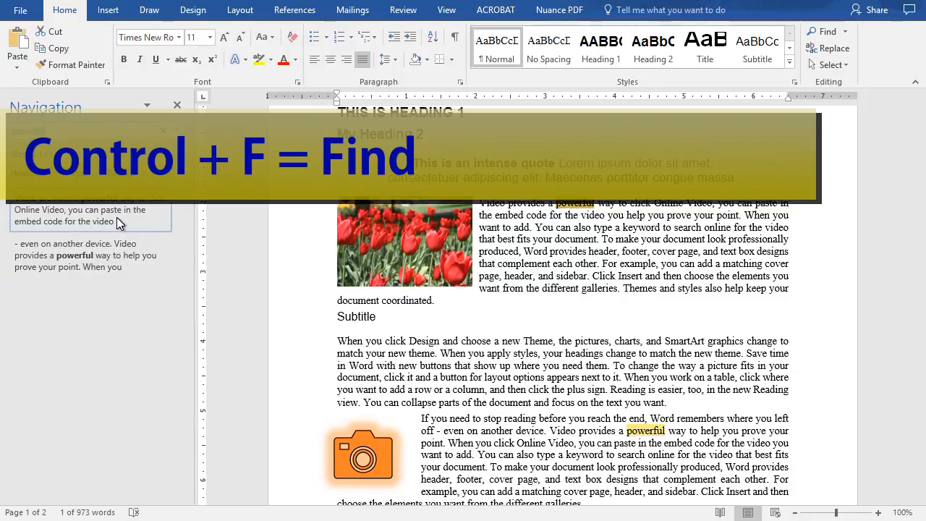
pyautogui.click(121, 258)
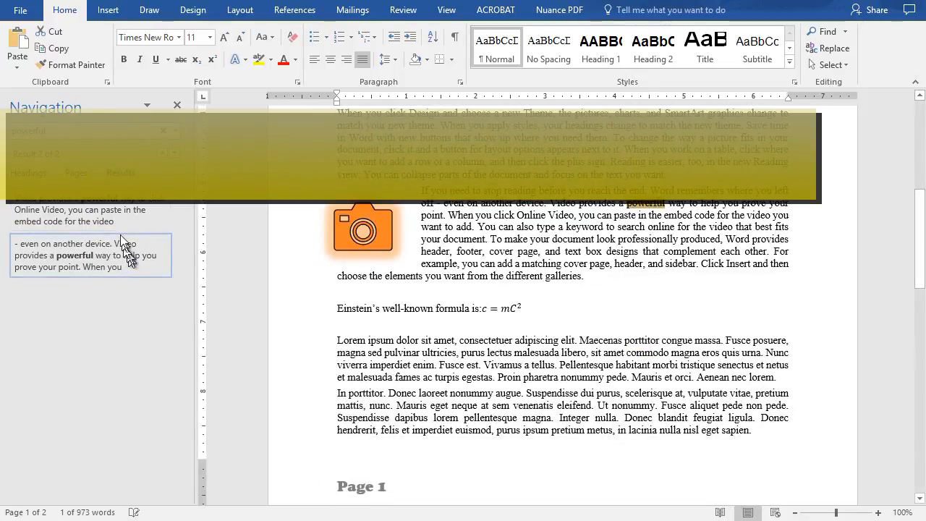
pyautogui.click(121, 213)
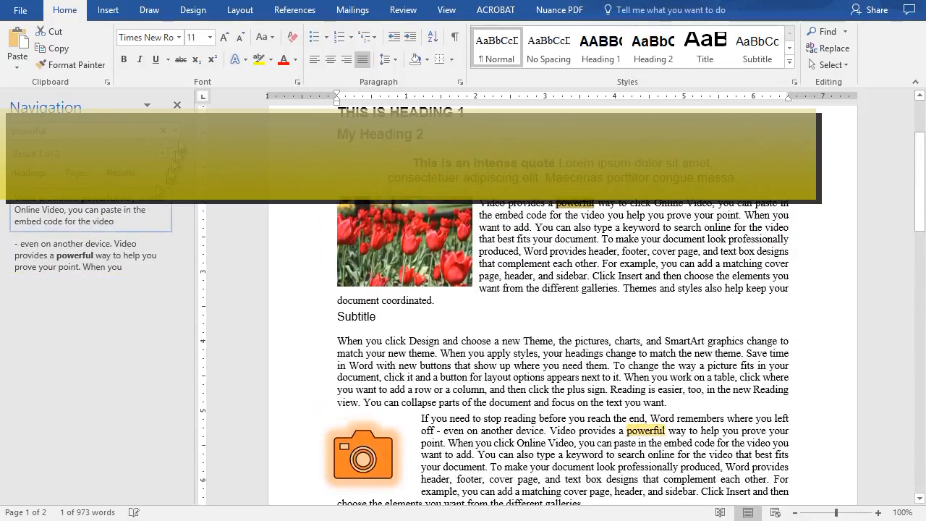
pyautogui.click(180, 103)
pyautogui.click(518, 205)
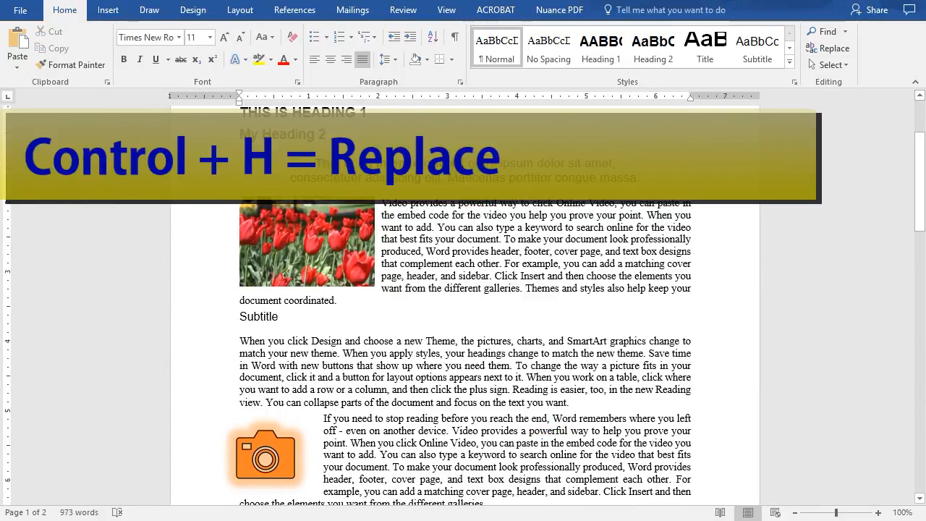
# - Replace both occurrences of "powerful" with "magnificent", one at a time
pyautogui.hotkey('ctrl', 'h')
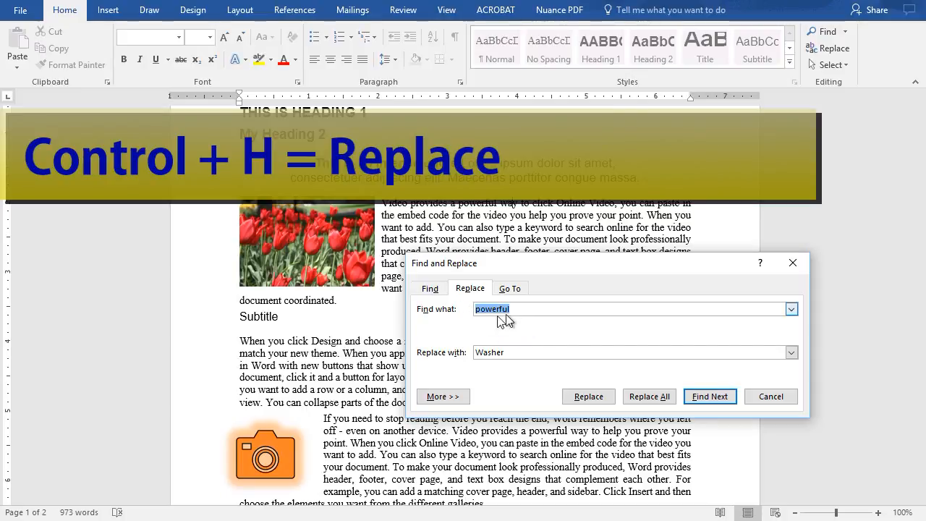
pyautogui.press('Tab')
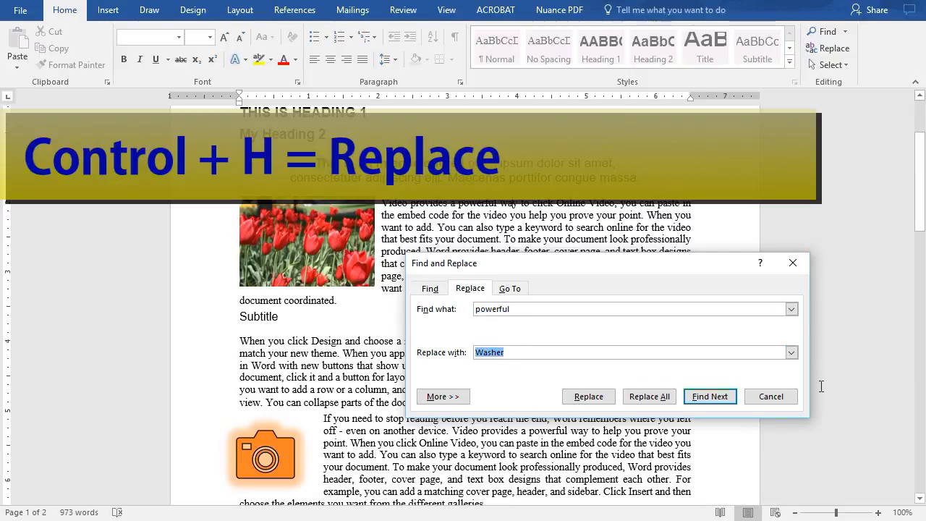
pyautogui.write('magnificent')
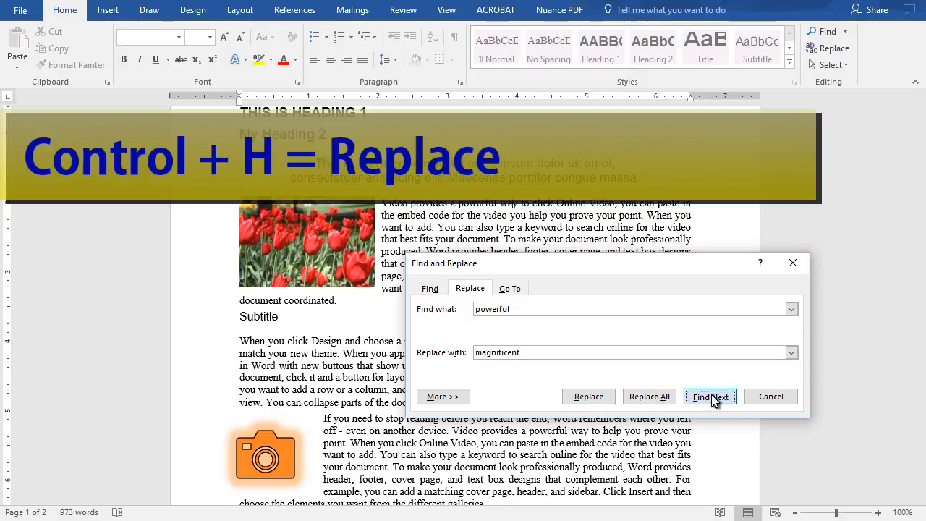
pyautogui.click(711, 399)
pyautogui.click(588, 397)
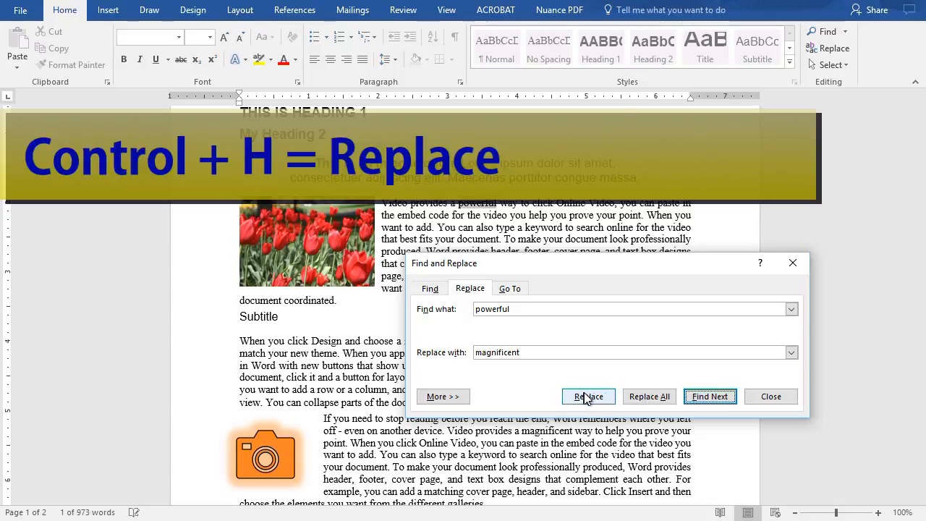
pyautogui.click(586, 397)
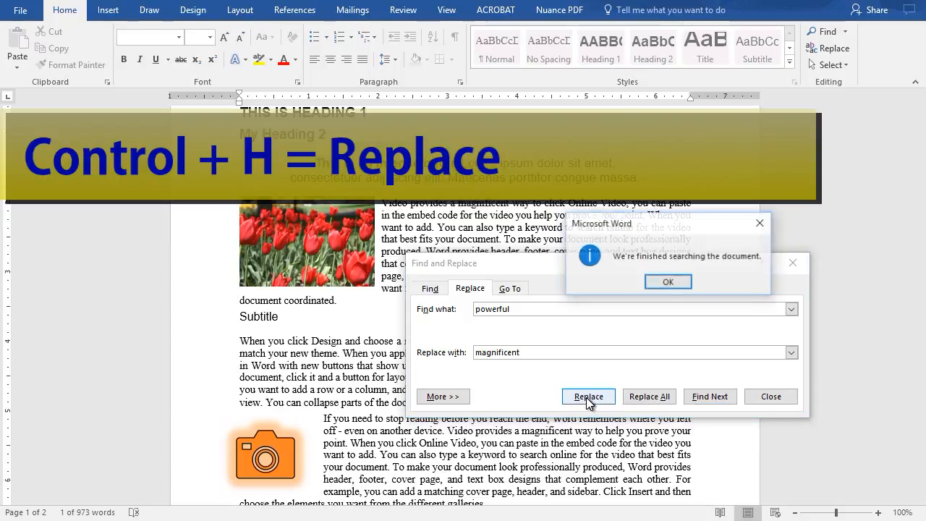
pyautogui.click(674, 282)
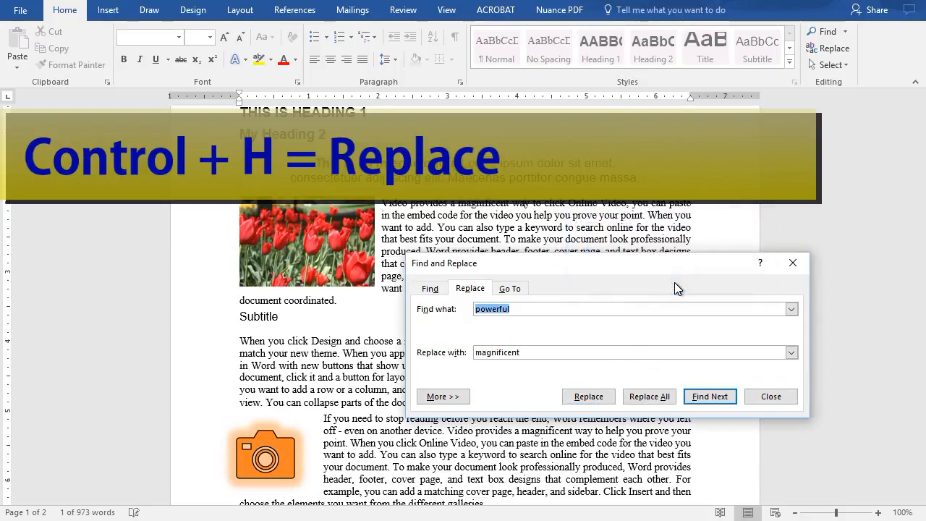
pyautogui.click(792, 262)
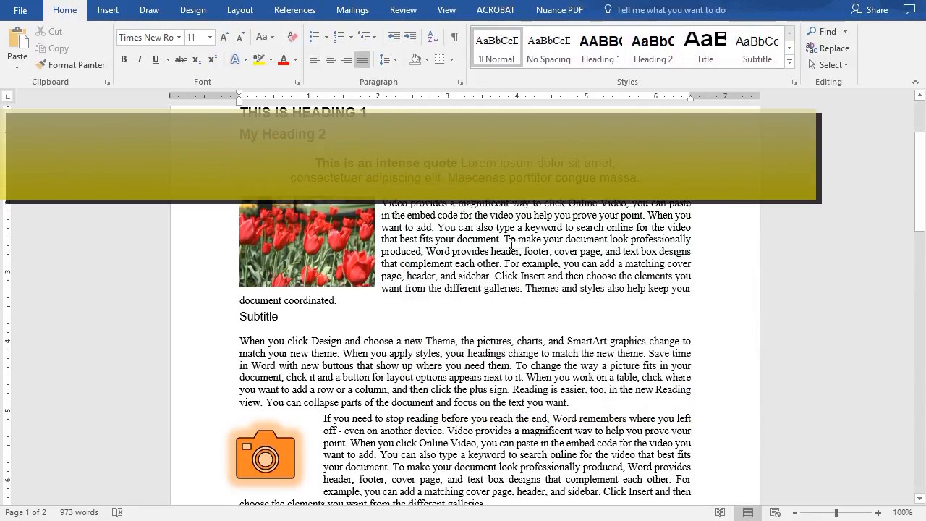
# - Copy "Theme, the pictures, charts, and SmartArt graphics change to" from the paragraph under Subtitle and paste it below the last paragraph on page 2
pyautogui.moveTo(425, 341); pyautogui.dragTo(201, 352)
pyautogui.hotkey('ctrl', 'c')
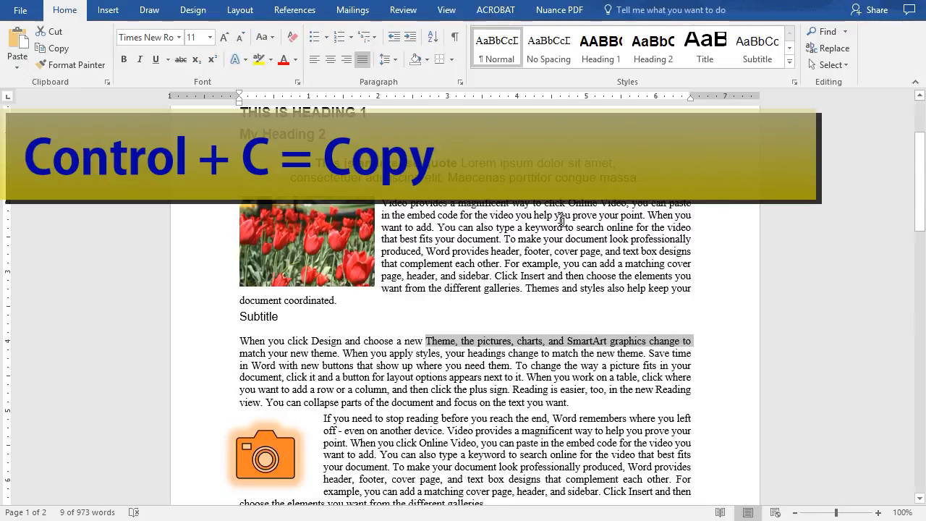
pyautogui.scroll(-15, 518, 342)
pyautogui.scroll(-9, 463, 325)
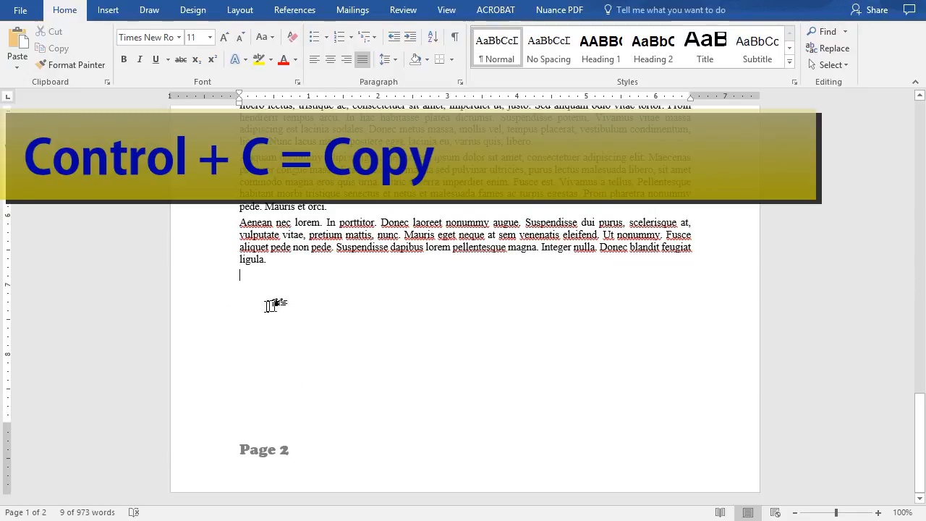
pyautogui.click(354, 299)
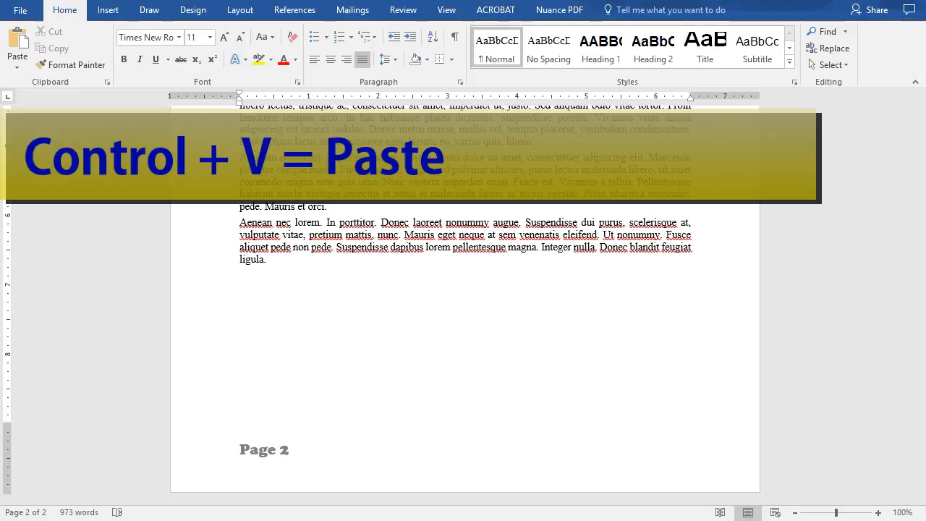
pyautogui.hotkey('ctrl', 'v')
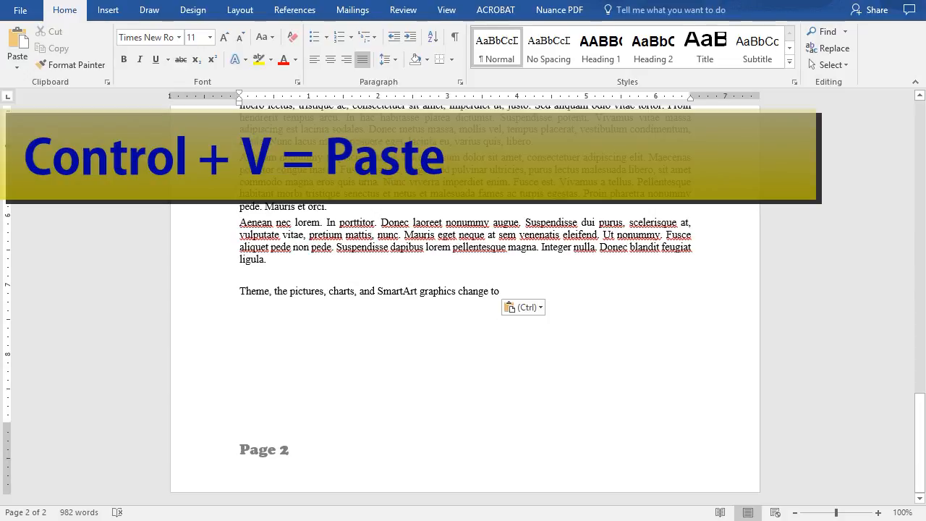
# - Paste the copied phrase seven more times in a new paragraph at the end of the document
pyautogui.press('Return')
pyautogui.hotkey('ctrl', 'v')
pyautogui.hotkey('ctrl', 'v')
pyautogui.hotkey('ctrl', 'v')
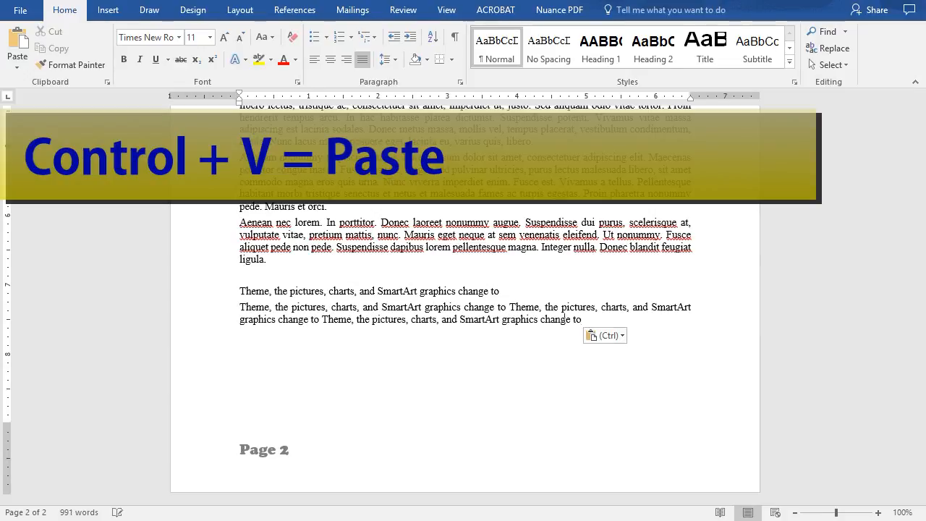
pyautogui.hotkey('ctrl', 'v')
pyautogui.hotkey('ctrl', 'v')
pyautogui.hotkey('ctrl', 'v')
pyautogui.hotkey('ctrl', 'v')
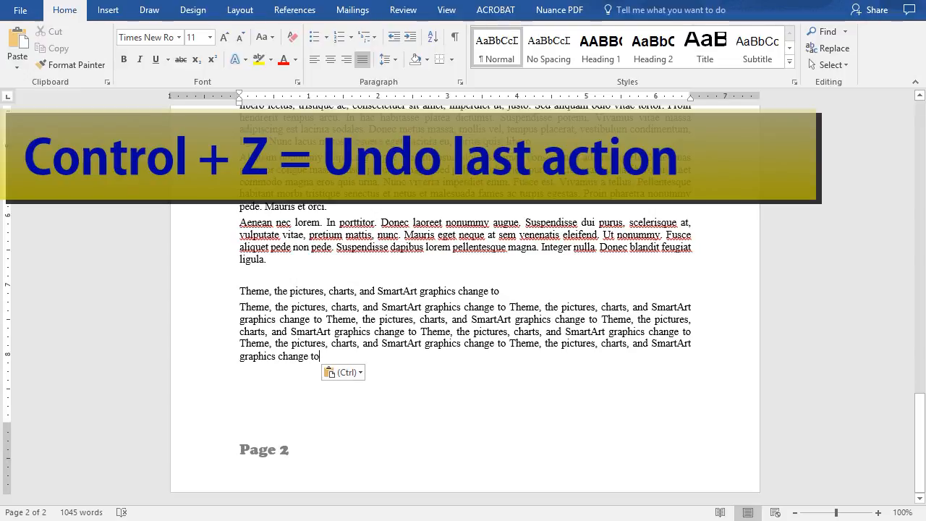
# - Undo all pasted copies of the phrase and the replacements of "powerful" with "magnificent"
pyautogui.hotkey('ctrl', 'z')
pyautogui.hotkey('ctrl', 'z')
pyautogui.hotkey('ctrl', 'z')
pyautogui.hotkey('ctrl', 'z')
pyautogui.hotkey('ctrl', 'z')
pyautogui.hotkey('ctrl', 'z')
pyautogui.hotkey('ctrl', 'z')
pyautogui.hotkey('ctrl', 'z')
pyautogui.hotkey('ctrl', 'z')
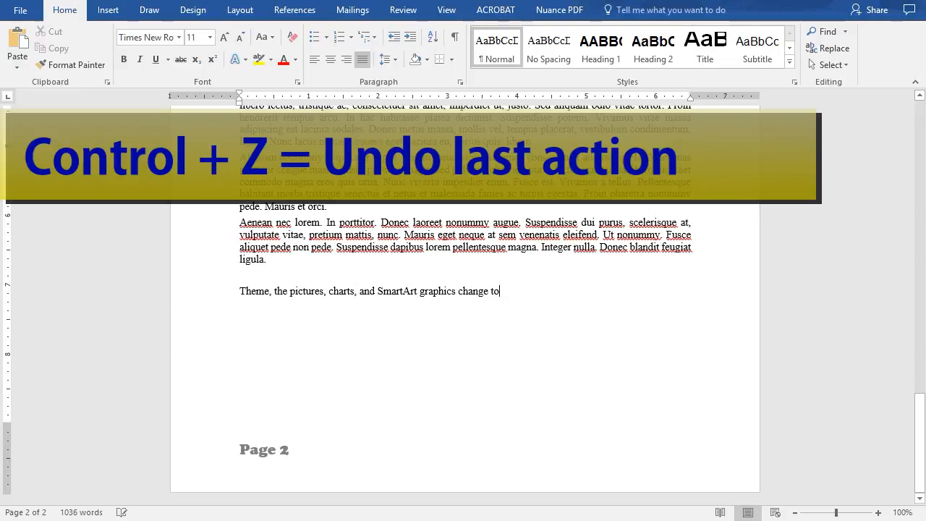
pyautogui.hotkey('ctrl', 'z')
pyautogui.hotkey('ctrl', 'z')
pyautogui.hotkey('ctrl', 'z')
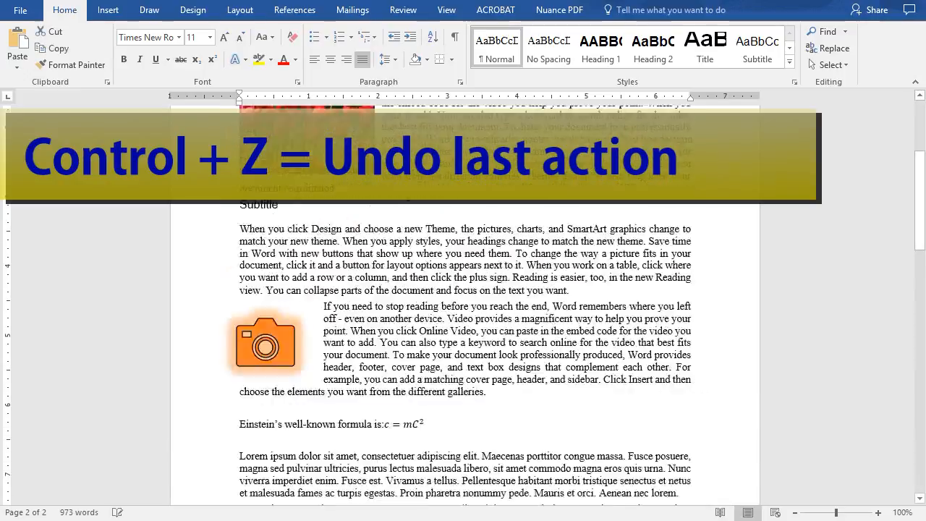
pyautogui.hotkey('ctrl', 'z')
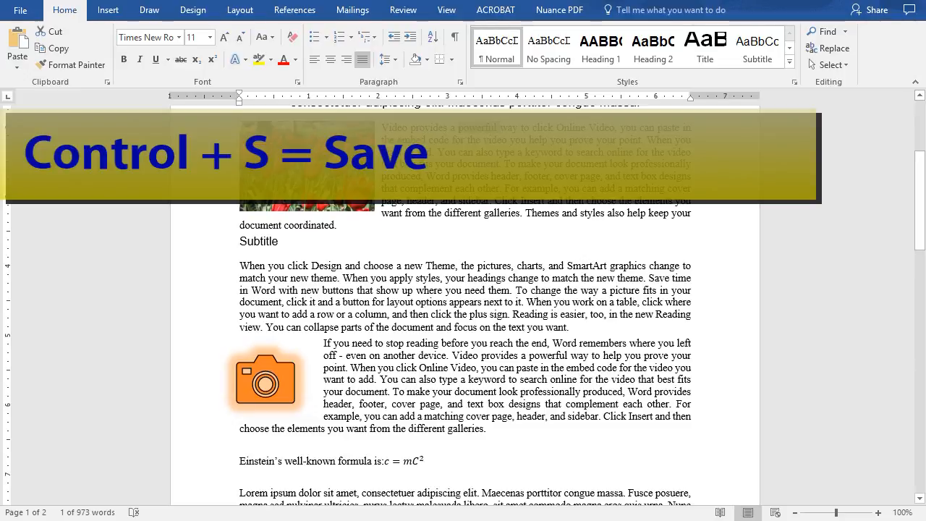
# - Save the document and insert two copies of the "When you click Design" paragraph directly below the original
pyautogui.click(547, 297)
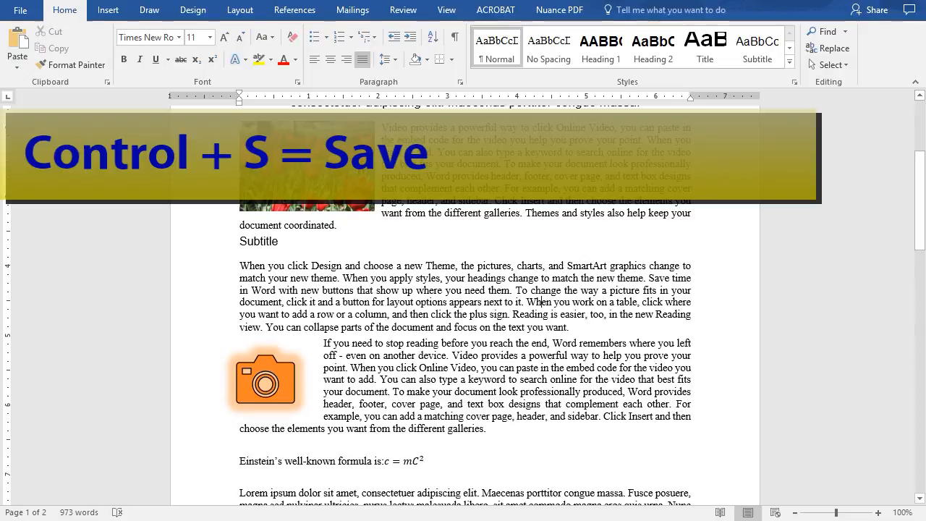
pyautogui.hotkey('ctrl', 's')
pyautogui.write('When you click Design and choose a new Theme, the pictures, charts, and SmartArt graphics change to match your new theme. When you apply styles, your headings change to match the new theme. Save time in Word with new buttons that show up where you need them. To change the way a picture fits in your document, click it and a button for layout options appears next to it. When you work on a table, click where you want to add a row or a column, and then click the plus sign. Reading is easier, too, in the new Reading view. You can collapse parts of the document and focus on the text you want.')
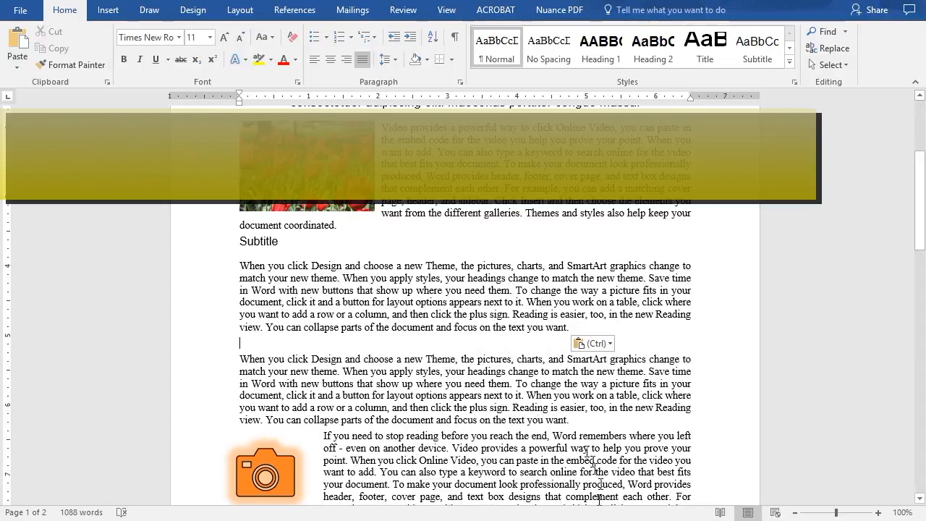
pyautogui.write('When you click Design and choose a new Theme, the pictures, charts, and SmartArt graphics change to match your new theme. When you apply styles, your headings change to match the new theme. Save time in Word with new buttons that show up where you need them. To change the way a picture fits in your document, click it and a button for layout options appears next to it. When you work on a table, click where you want to add a row or a column, and then click the plus sign. Reading is easier, too, in the new Reading view. You can collapse parts of the document and focus on the text you want.')
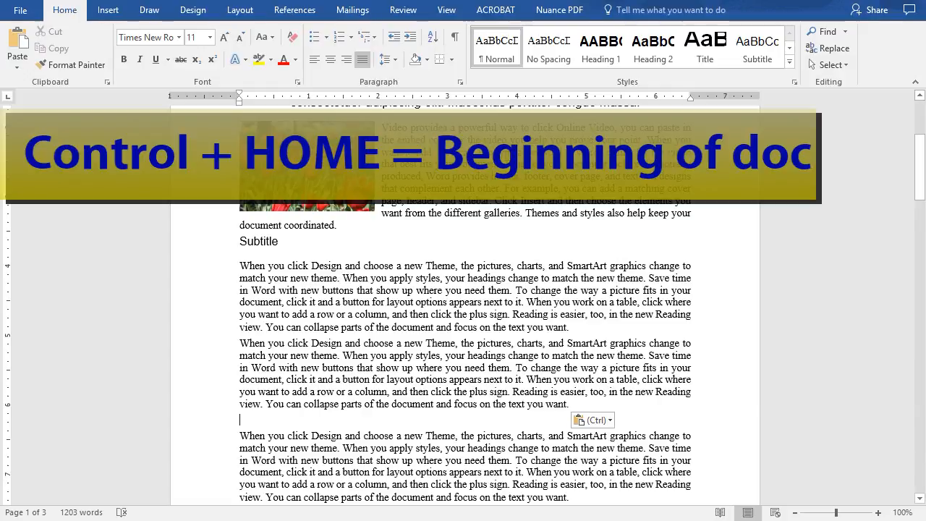
# - Jump to the beginning of the document and to its end
pyautogui.hotkey('ctrl', 'Home')
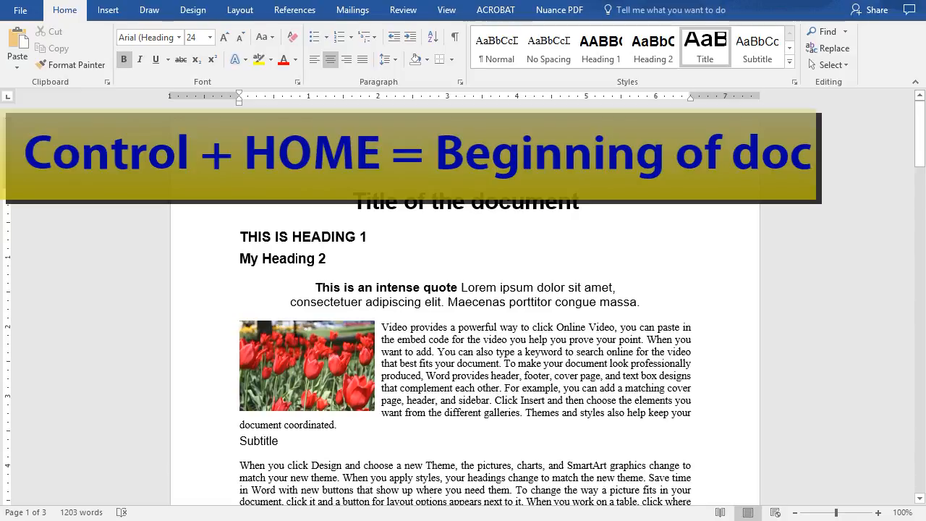
pyautogui.hotkey('ctrl', 'End')
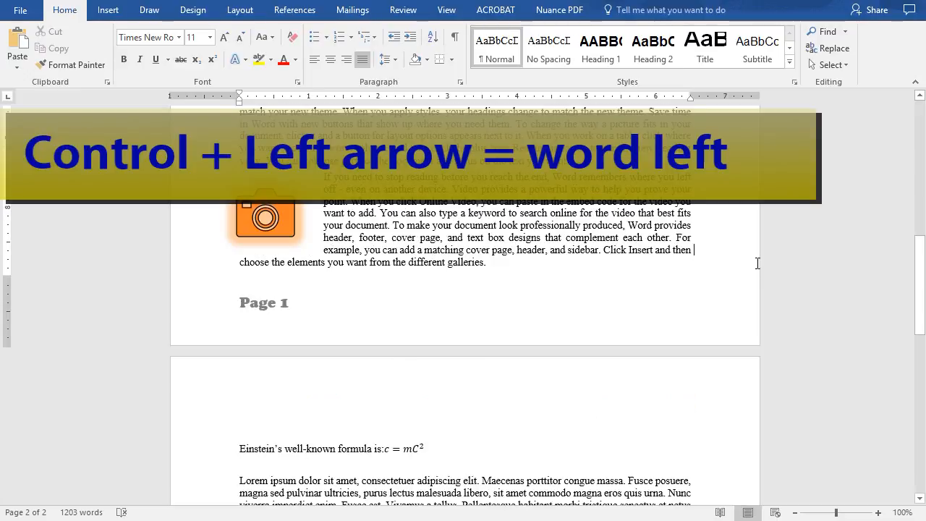
# - Move the cursor word by word from after "Click Insert and then" back to "and sidebar", and forward to "Click", in page 1's last paragraph
pyautogui.hotkey('ctrl', 'Left')
pyautogui.hotkey('ctrl', 'Left')
pyautogui.hotkey('ctrl', 'Left')
pyautogui.hotkey('ctrl', 'Left')
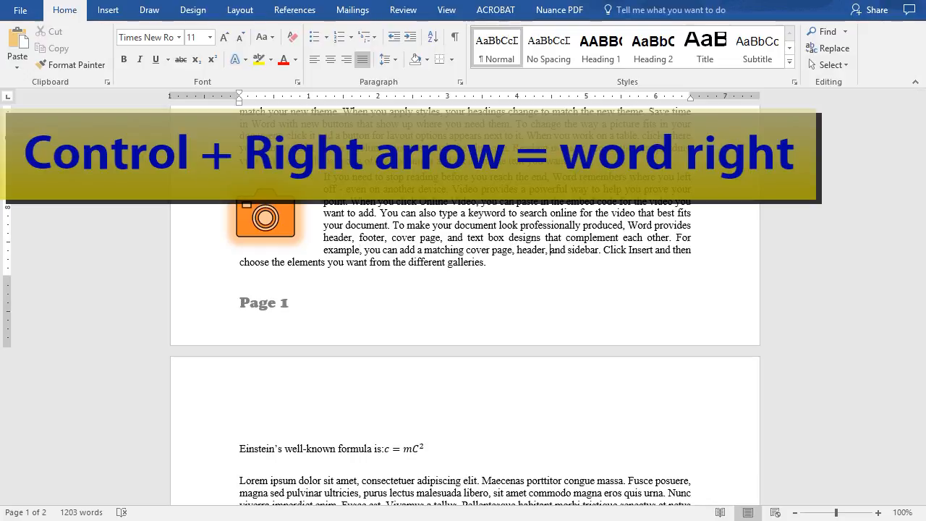
pyautogui.hotkey('ctrl', 'Right')
pyautogui.hotkey('ctrl', 'Right')
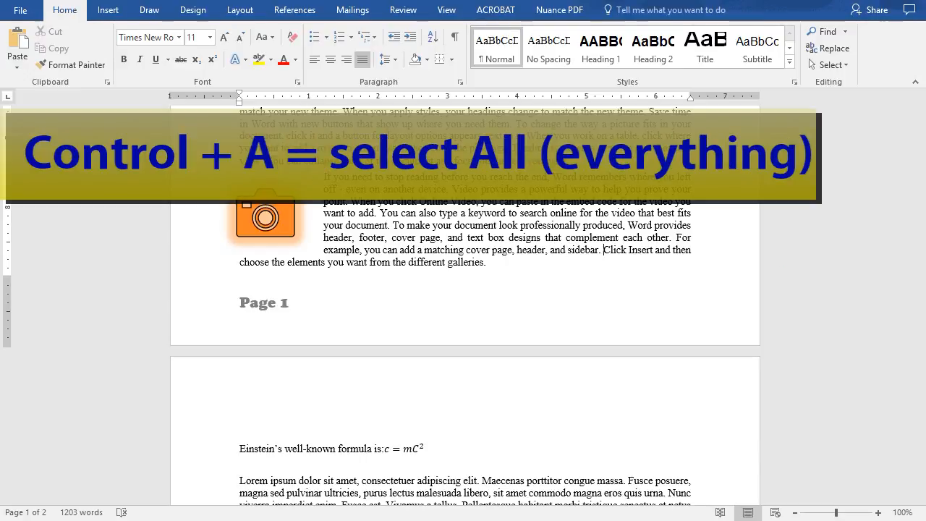
# - Select the entire contents of the document
pyautogui.hotkey('ctrl', 'a')
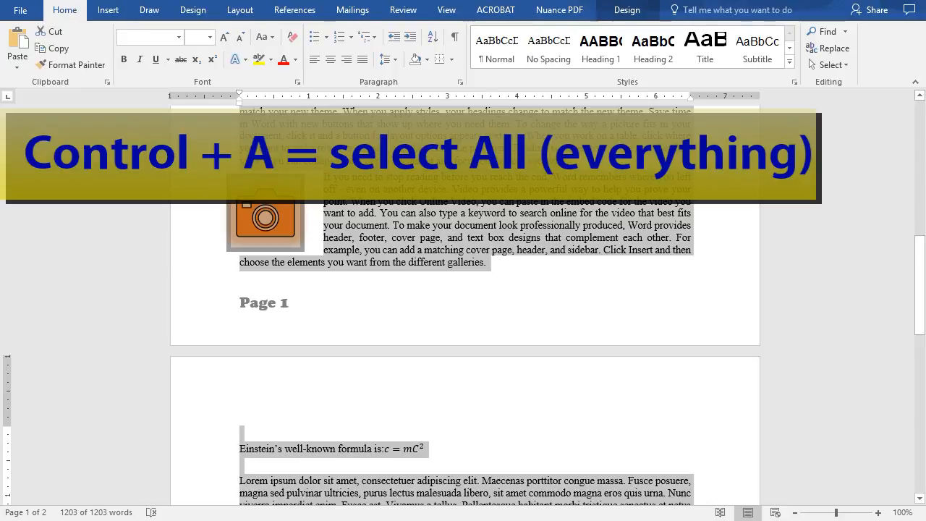